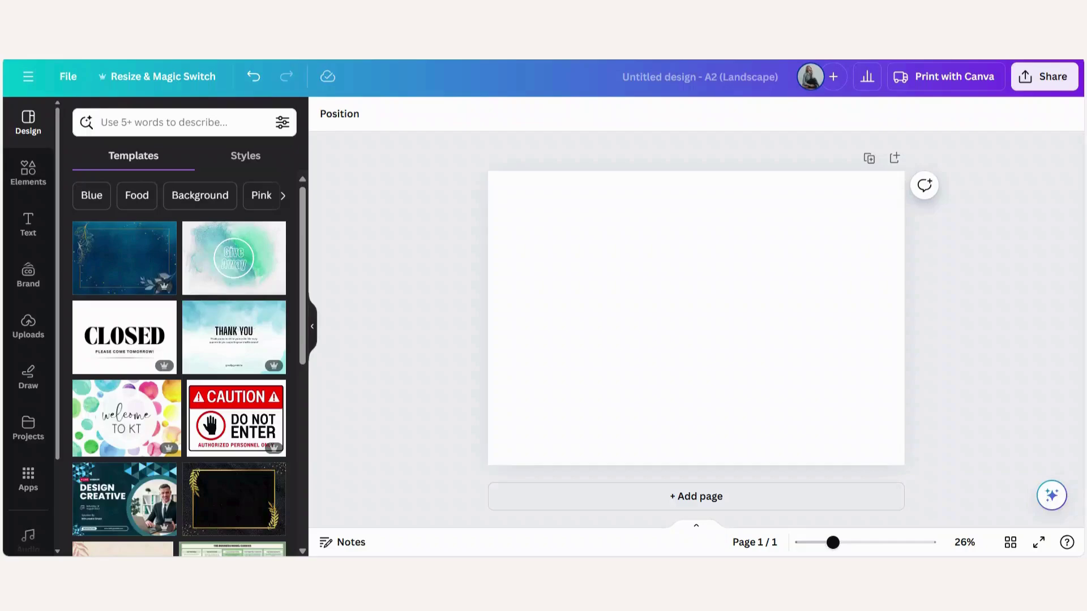
# Search Elements for 'note paper' and filter the results to Graphics.
pyautogui.click(29, 168)
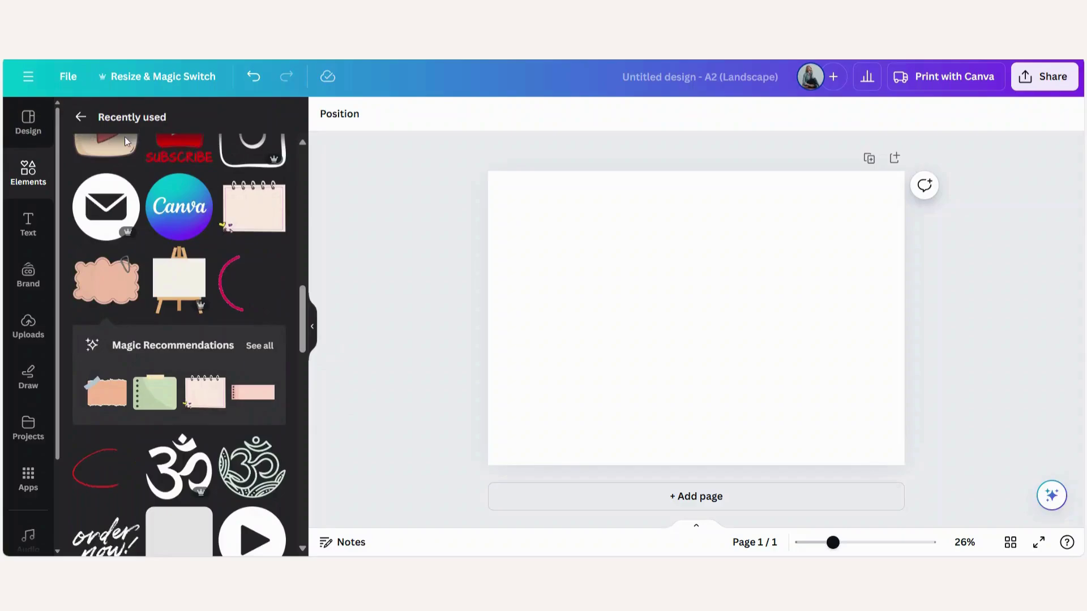
pyautogui.scroll(5, 130, 140)
pyautogui.scroll(5, 143, 148)
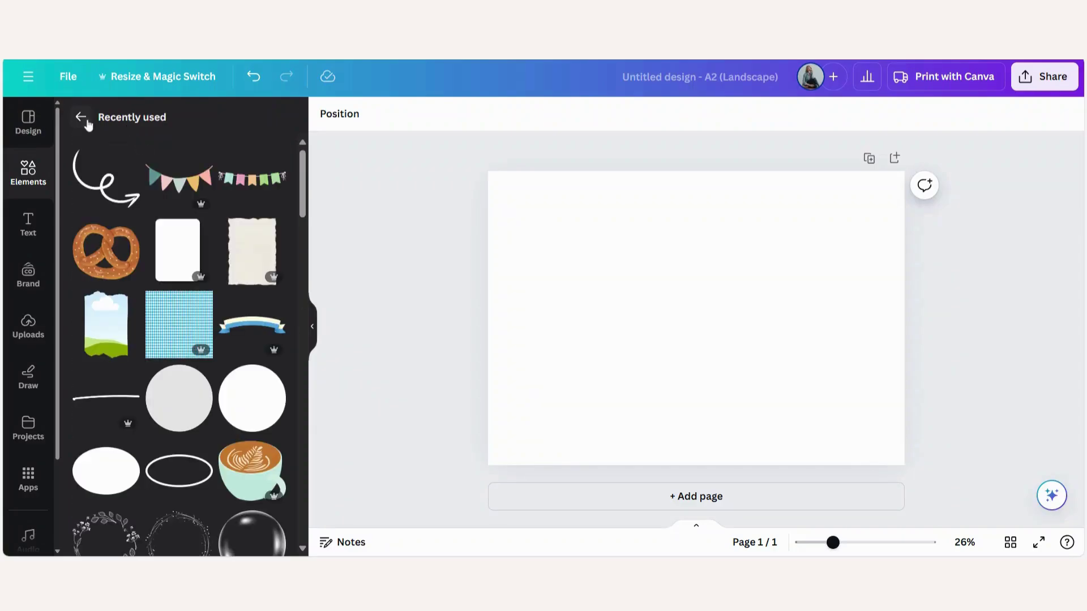
pyautogui.click(80, 117)
pyautogui.click(142, 122)
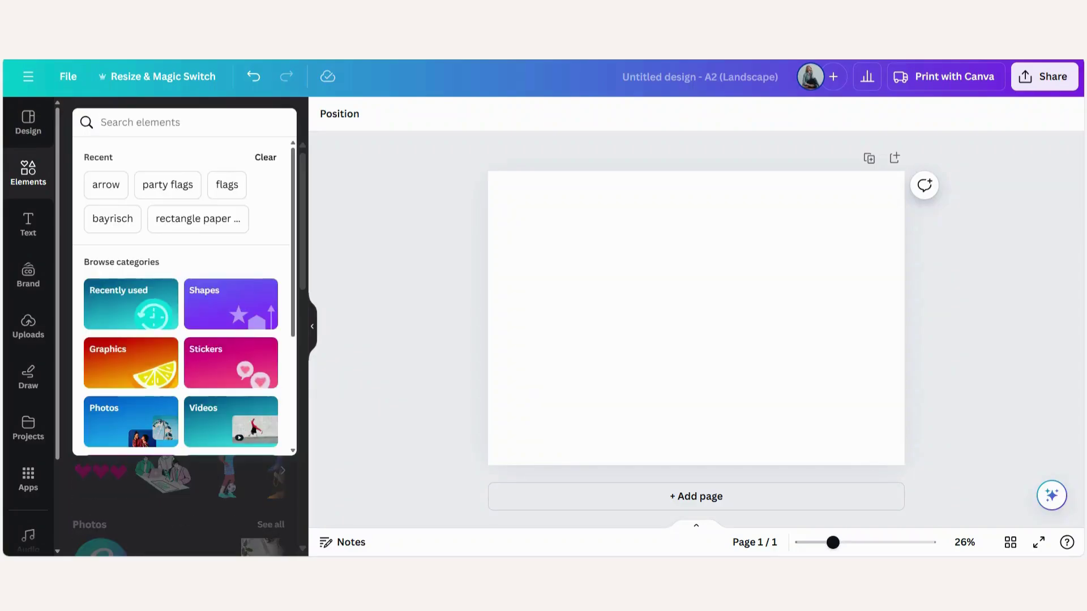
pyautogui.write('note paper')
pyautogui.press('Return')
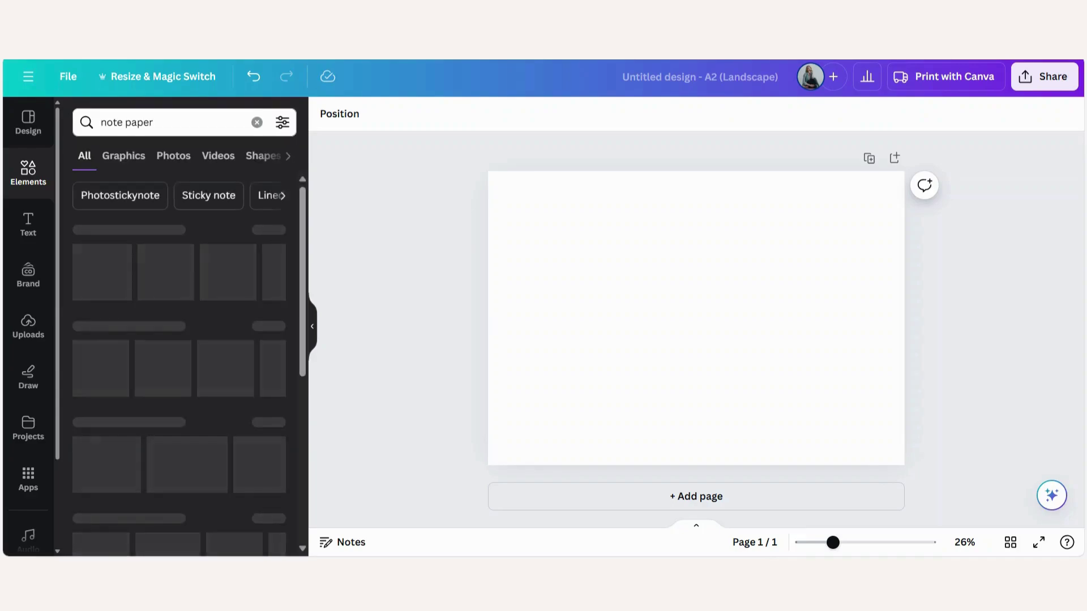
pyautogui.click(271, 230)
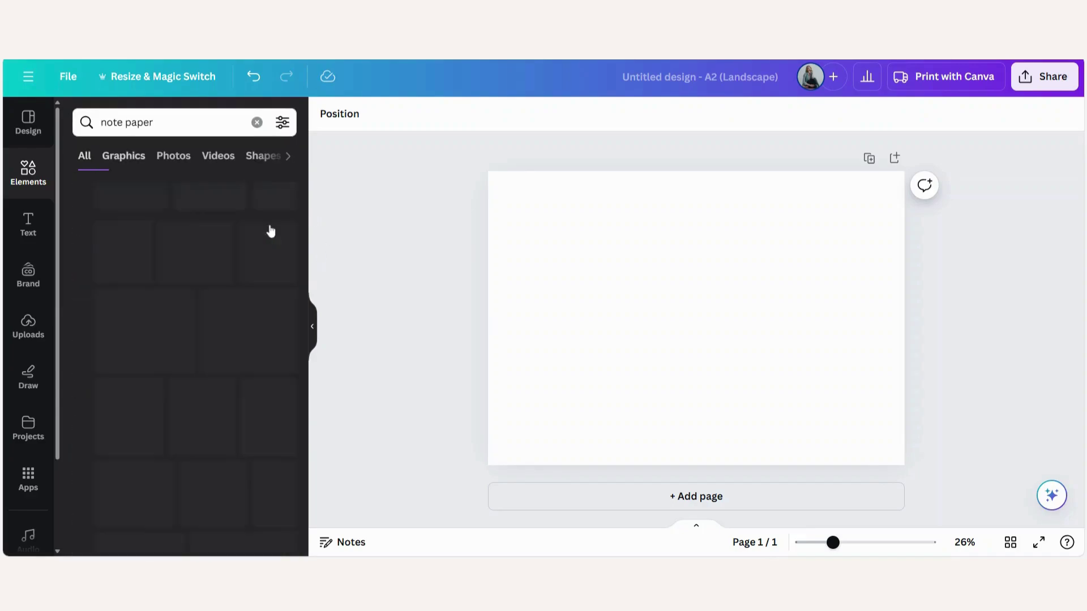
pyautogui.scroll(-1, 265, 283)
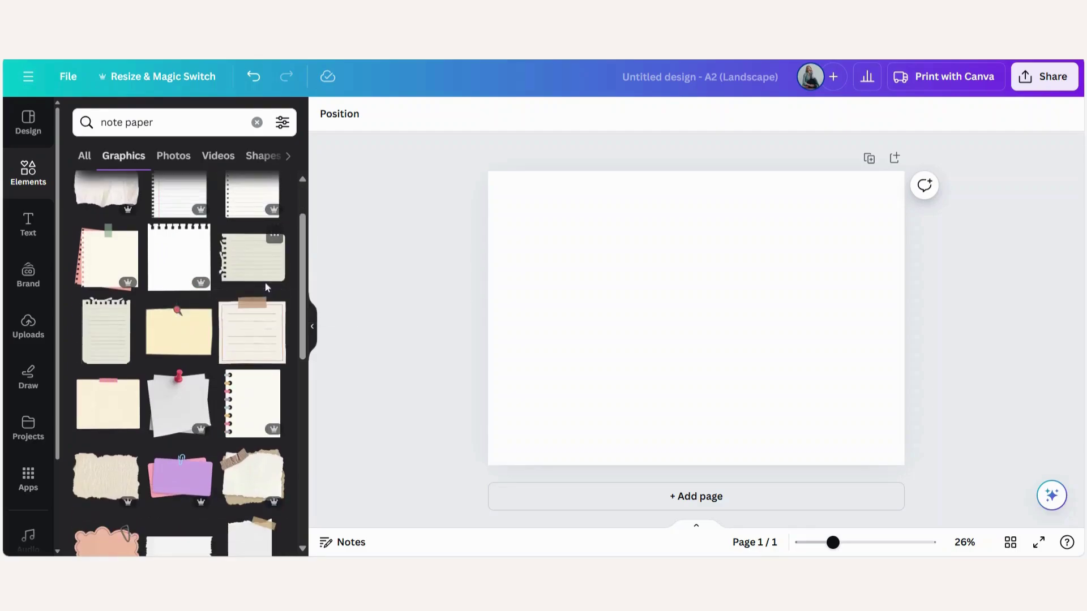
# Add the pink-edged taped note, position it, and recolour its pink accents red.
pyautogui.click(106, 256)
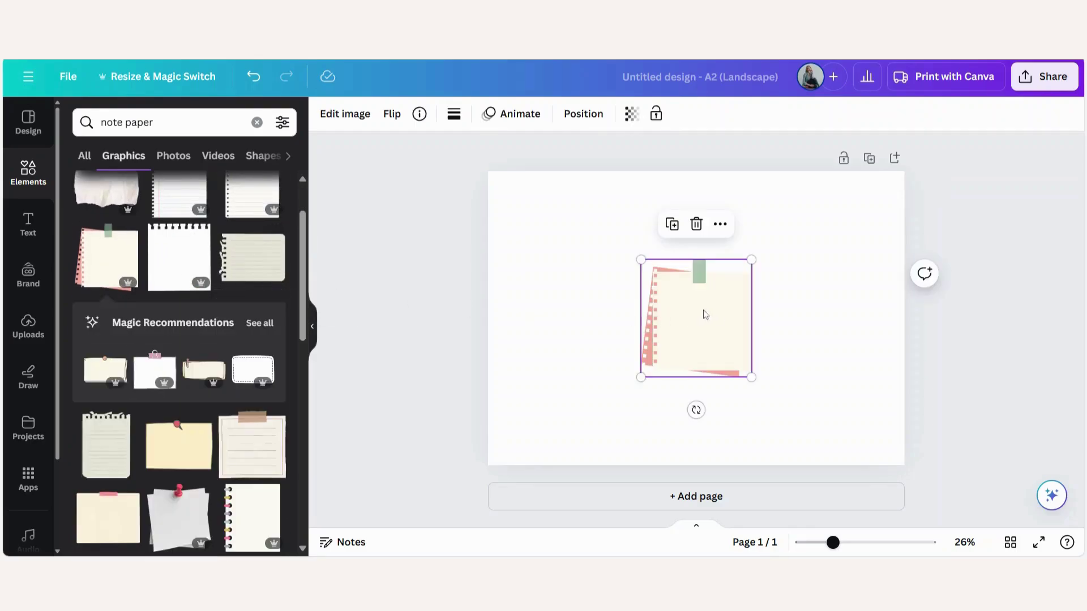
pyautogui.moveTo(697, 318); pyautogui.dragTo(648, 299)
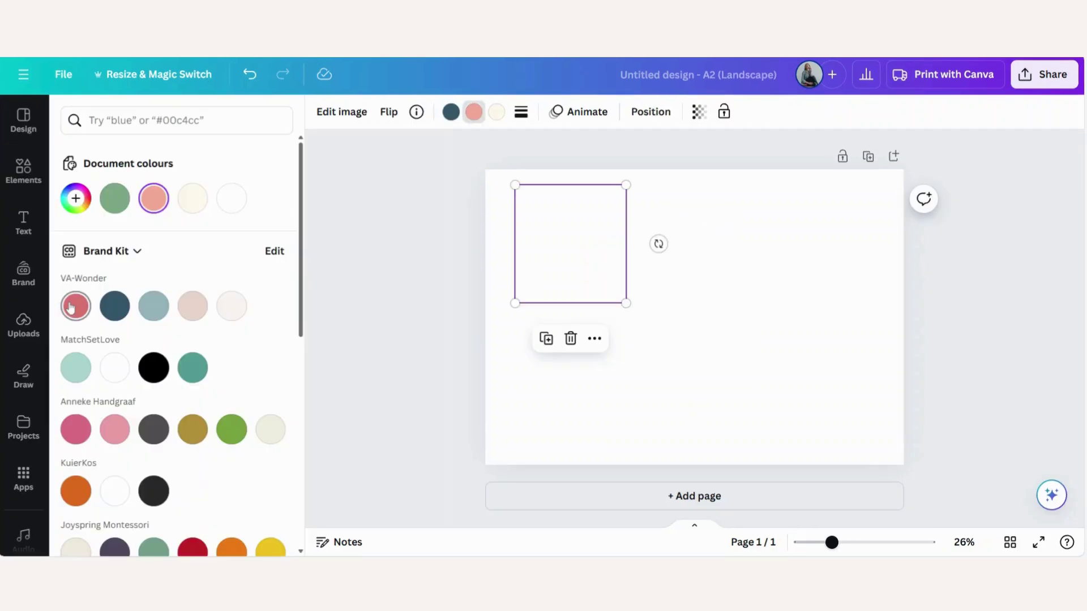
pyautogui.click(71, 307)
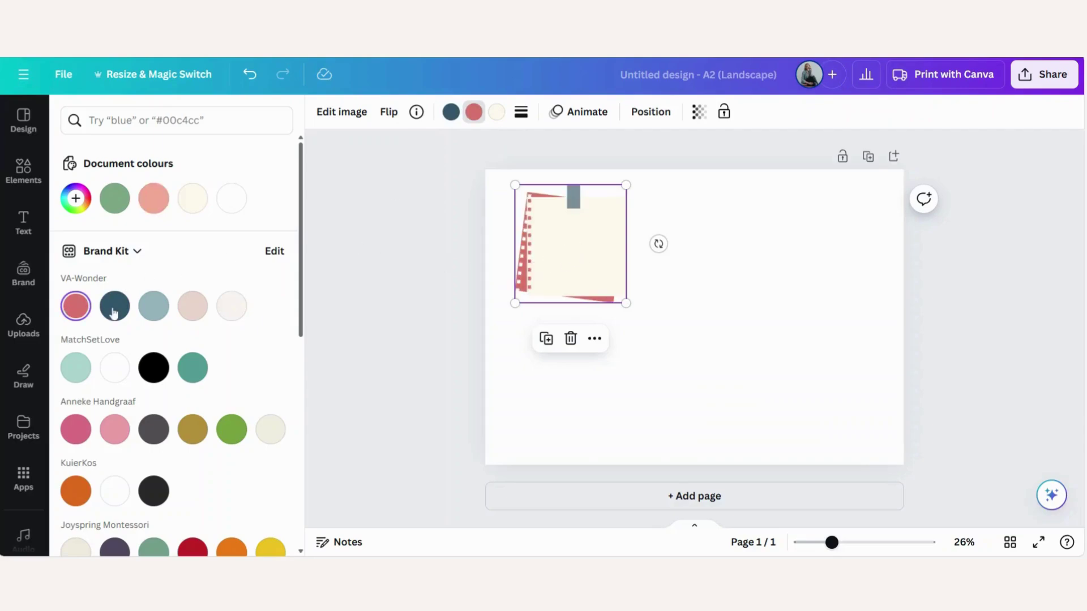
pyautogui.moveTo(583, 269); pyautogui.dragTo(767, 260)
# Duplicate the note into four copies arranged in a two-by-two grid.
pyautogui.click(571, 164)
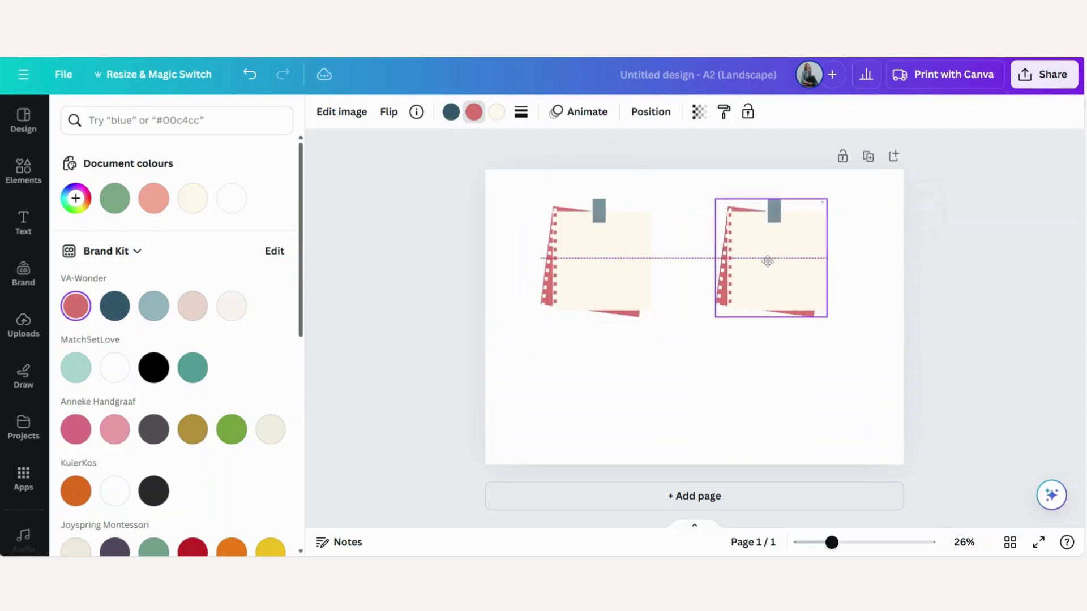
pyautogui.click(604, 272)
pyautogui.keyDown('shift'); pyautogui.click(731, 229); pyautogui.keyUp('shift')
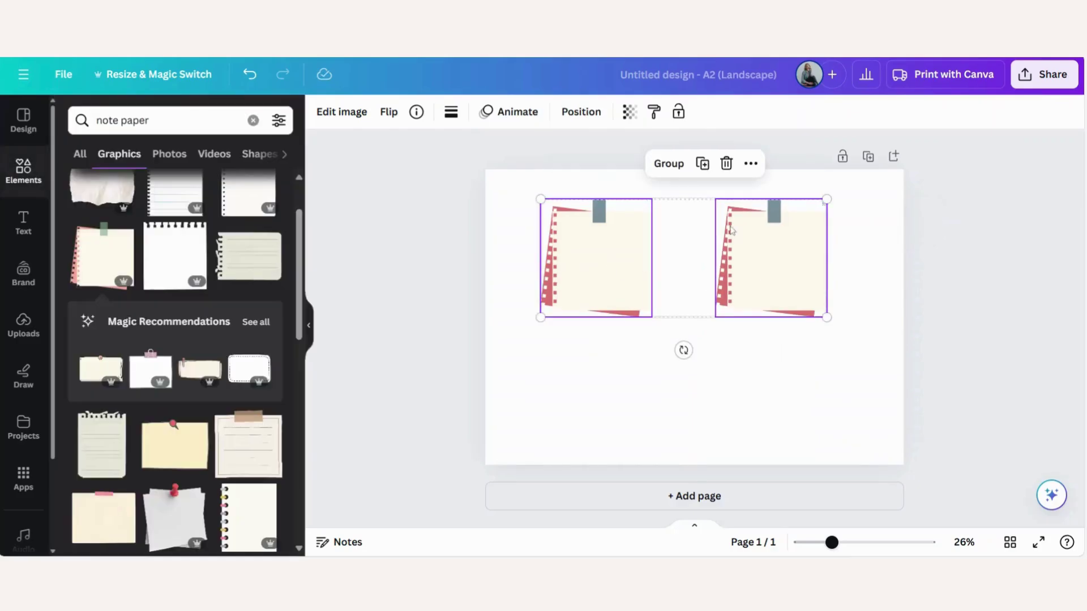
pyautogui.click(702, 164)
pyautogui.moveTo(623, 272); pyautogui.dragTo(619, 384)
pyautogui.click(595, 274)
pyautogui.keyDown('shift'); pyautogui.click(780, 270); pyautogui.keyUp('shift')
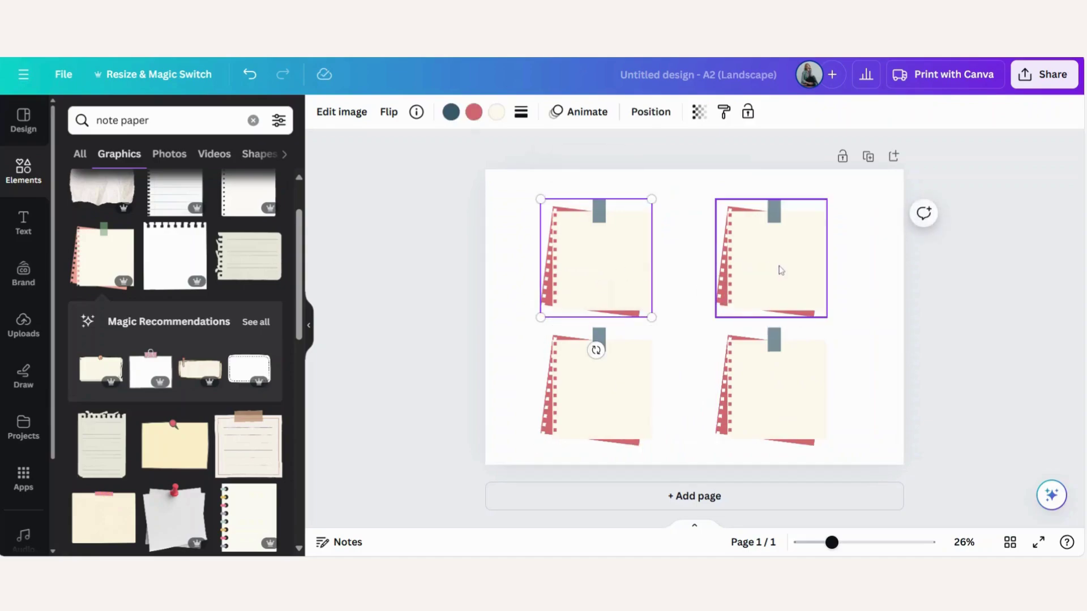
pyautogui.moveTo(784, 271); pyautogui.dragTo(782, 250)
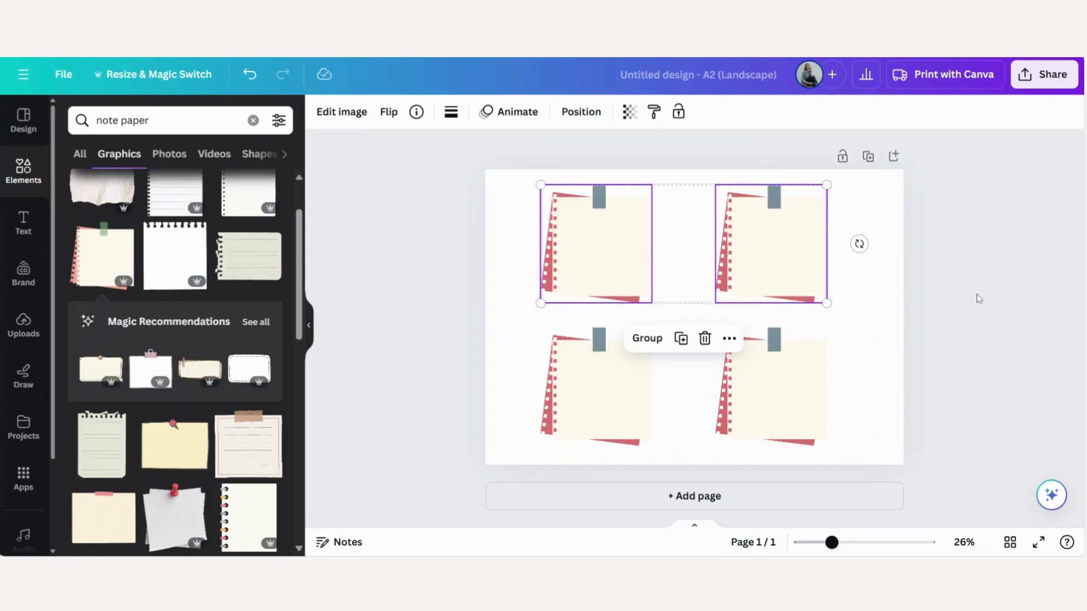
pyautogui.click(980, 298)
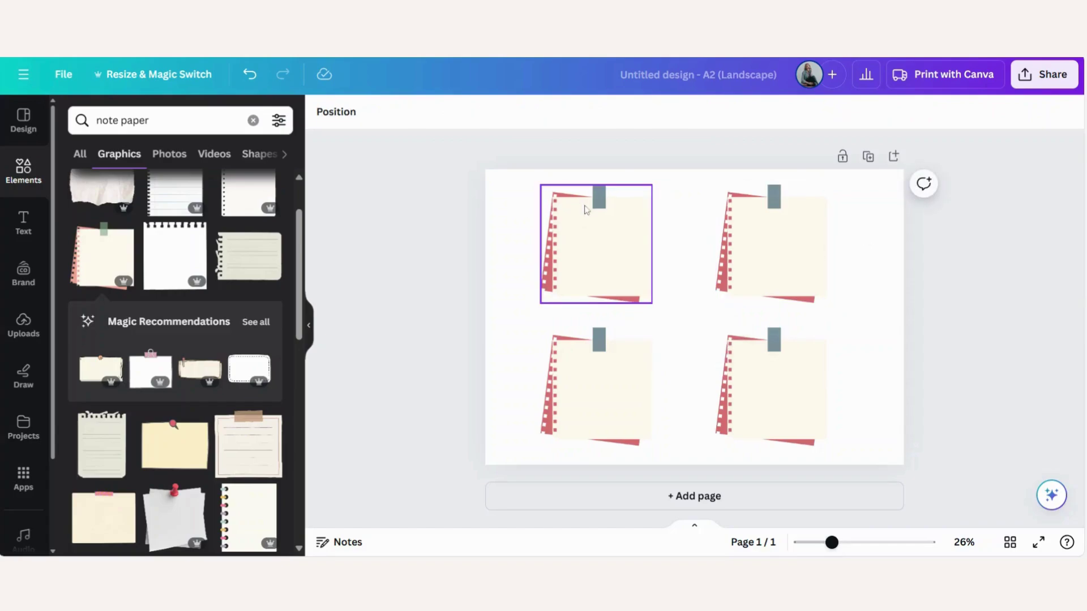
# Show the Shadows effect options for the top-left note through Edit image.
pyautogui.click(584, 231)
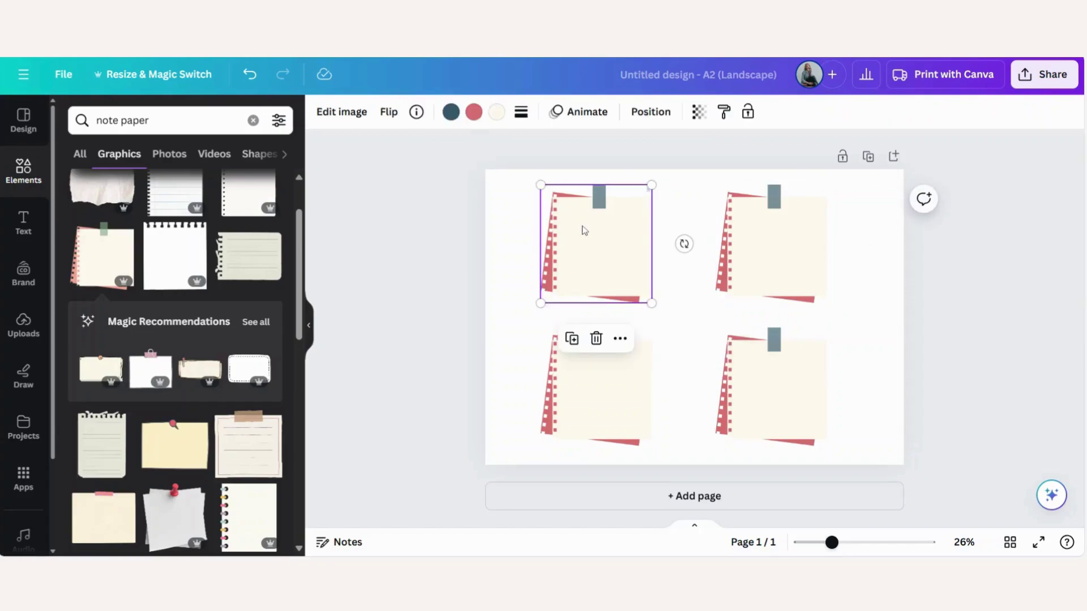
pyautogui.click(341, 111)
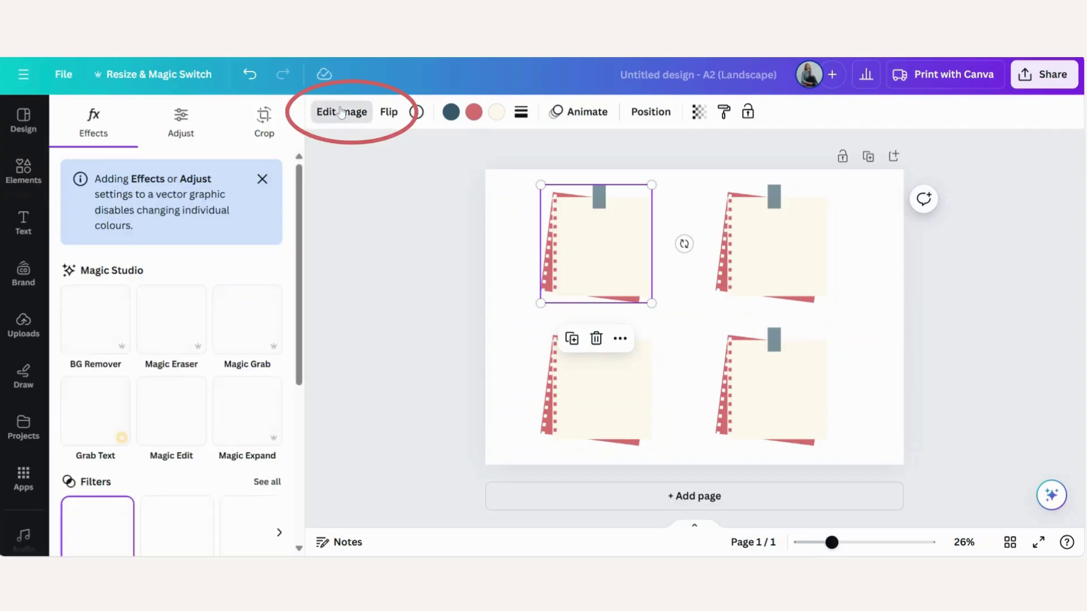
pyautogui.scroll(-5, 235, 185)
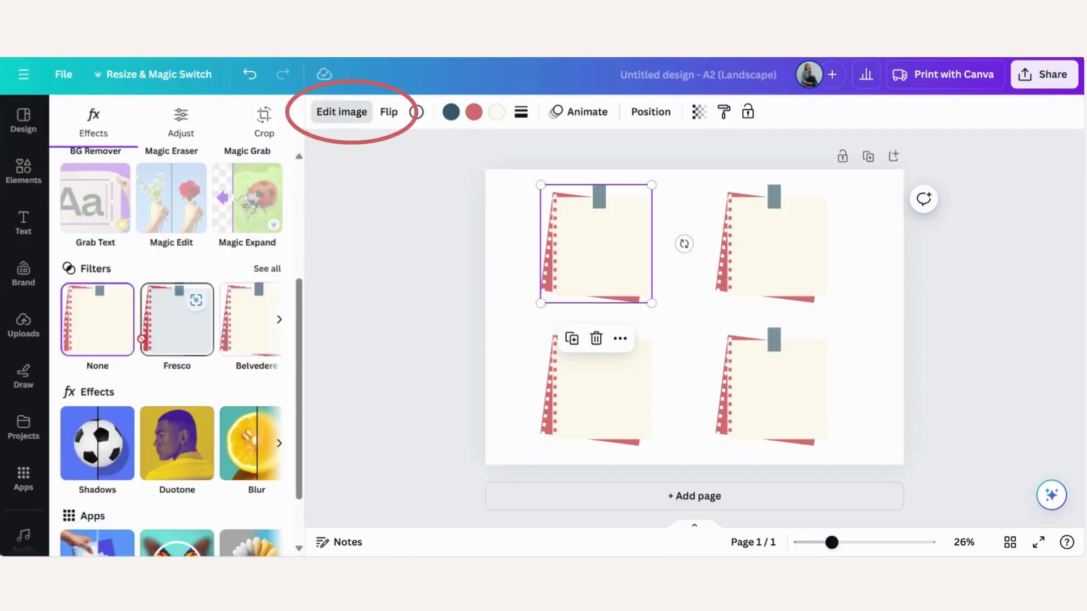
pyautogui.scroll(-3, 114, 317)
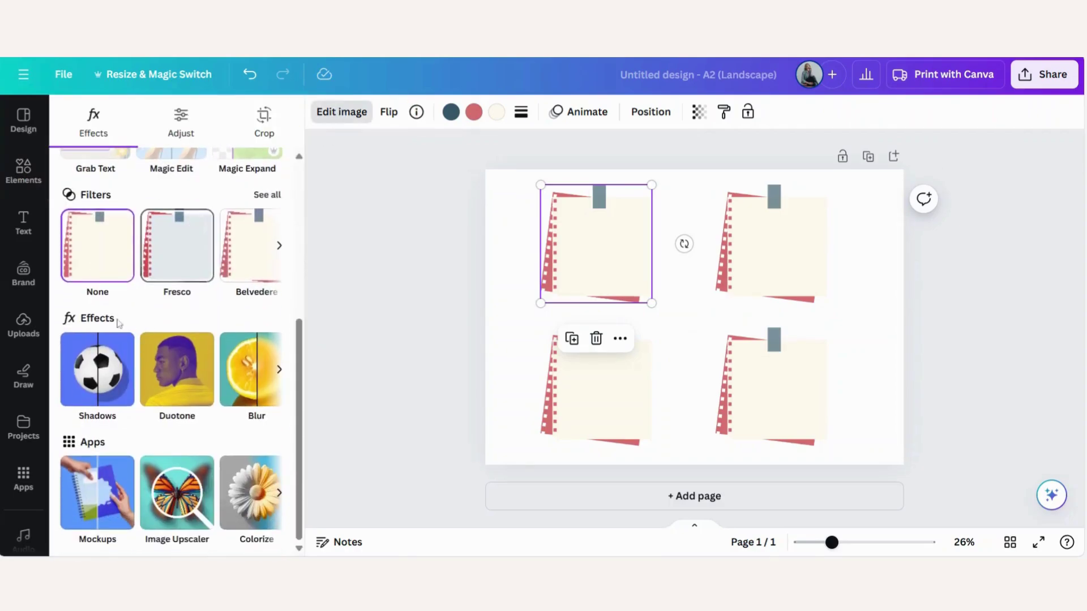
pyautogui.click(101, 418)
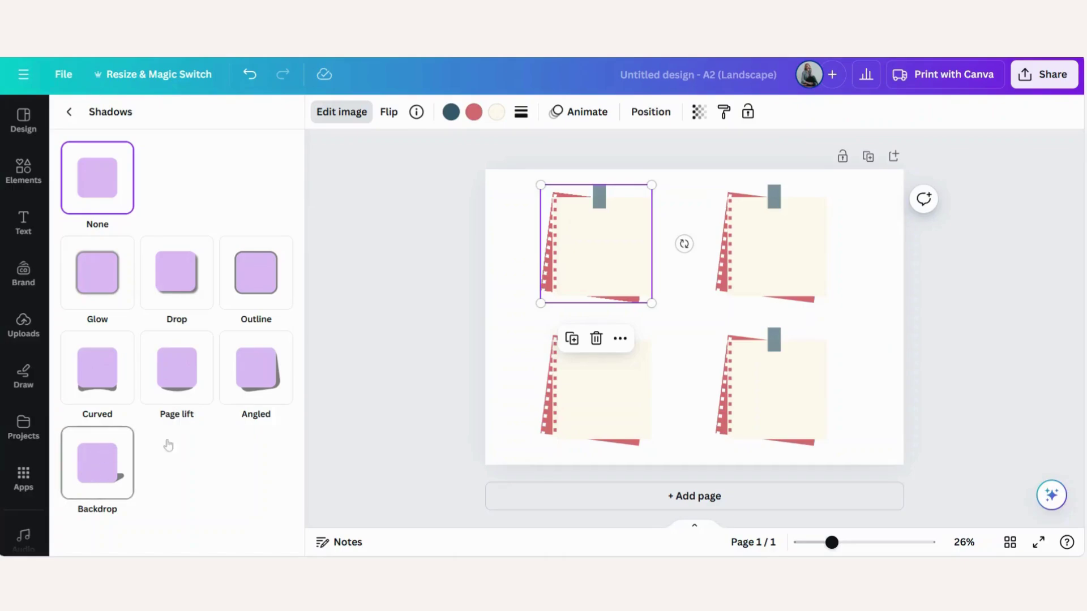
# Give the four notes Curved, Page lift, Angled and Backdrop shadows respectively, then deselect.
pyautogui.click(100, 369)
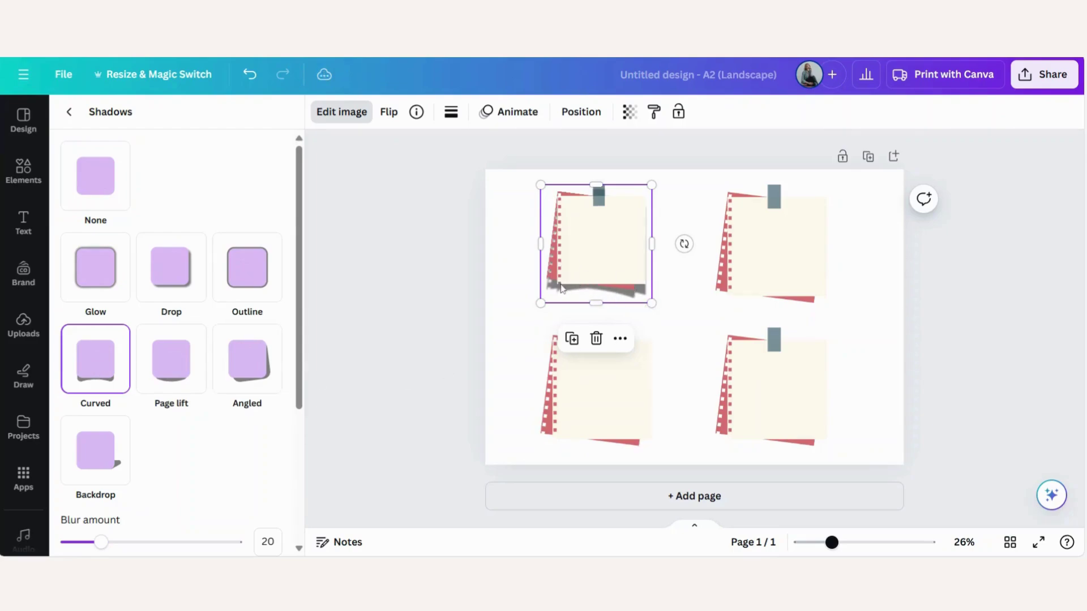
pyautogui.click(769, 255)
pyautogui.click(192, 385)
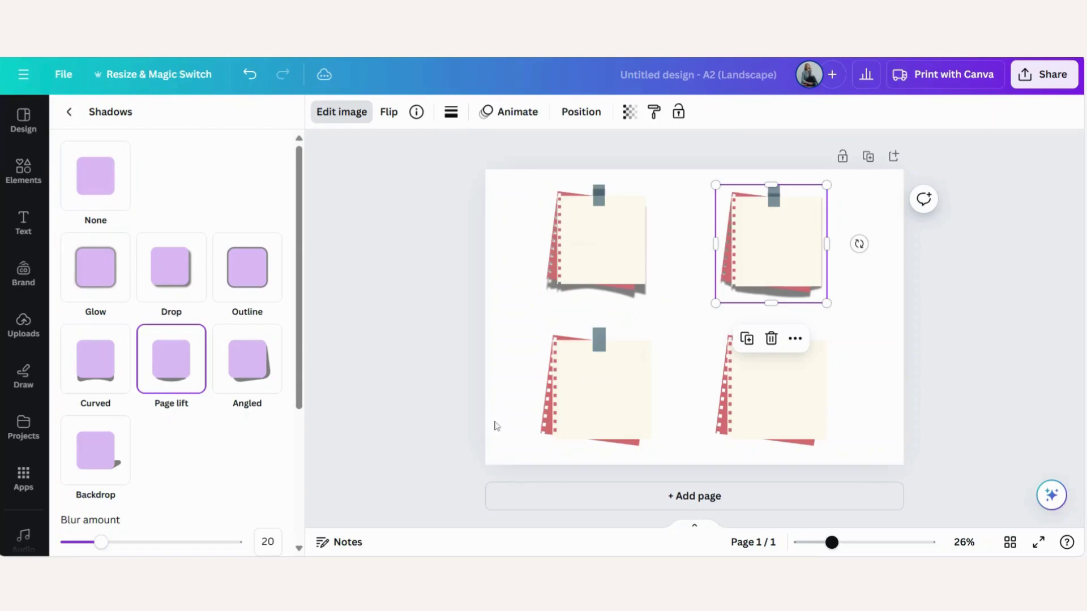
pyautogui.click(592, 425)
pyautogui.click(260, 372)
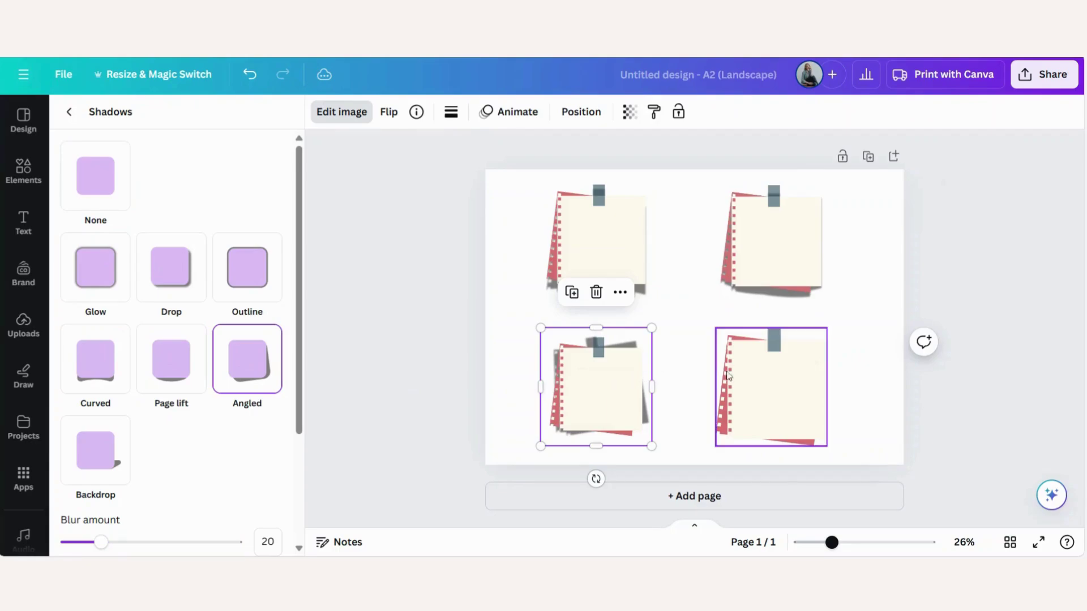
pyautogui.click(729, 376)
pyautogui.click(94, 475)
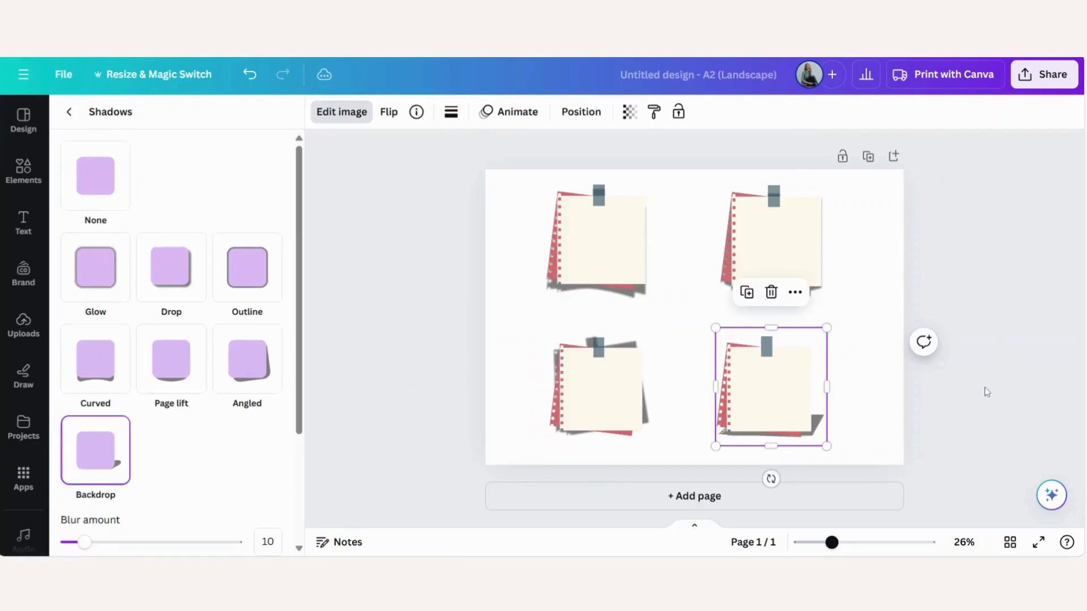
pyautogui.press('Escape')
pyautogui.click(970, 417)
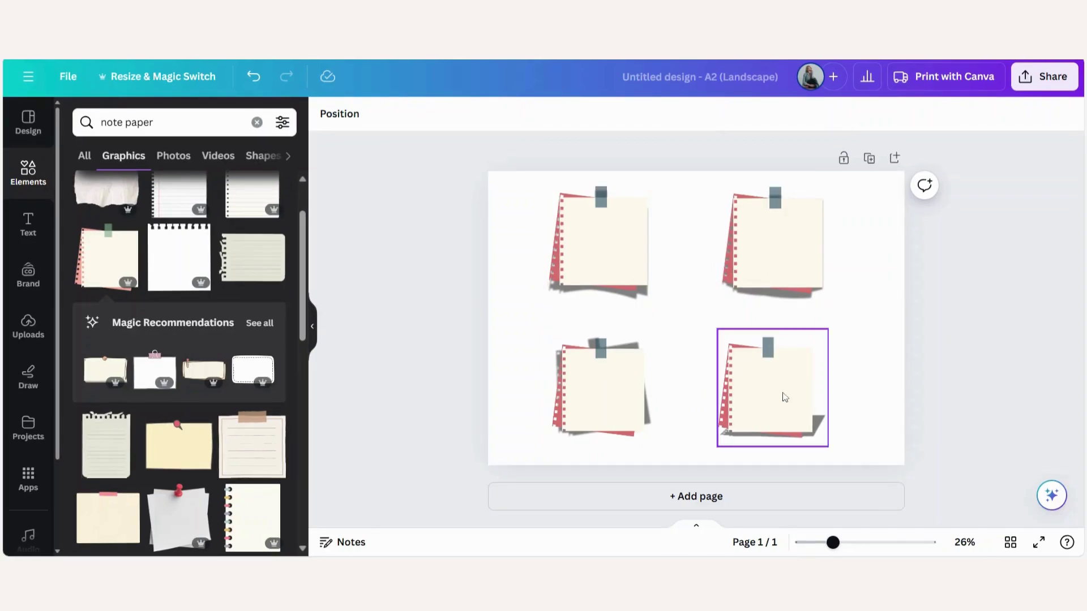
# Reopen the shadow settings for the top-left note.
pyautogui.click(599, 287)
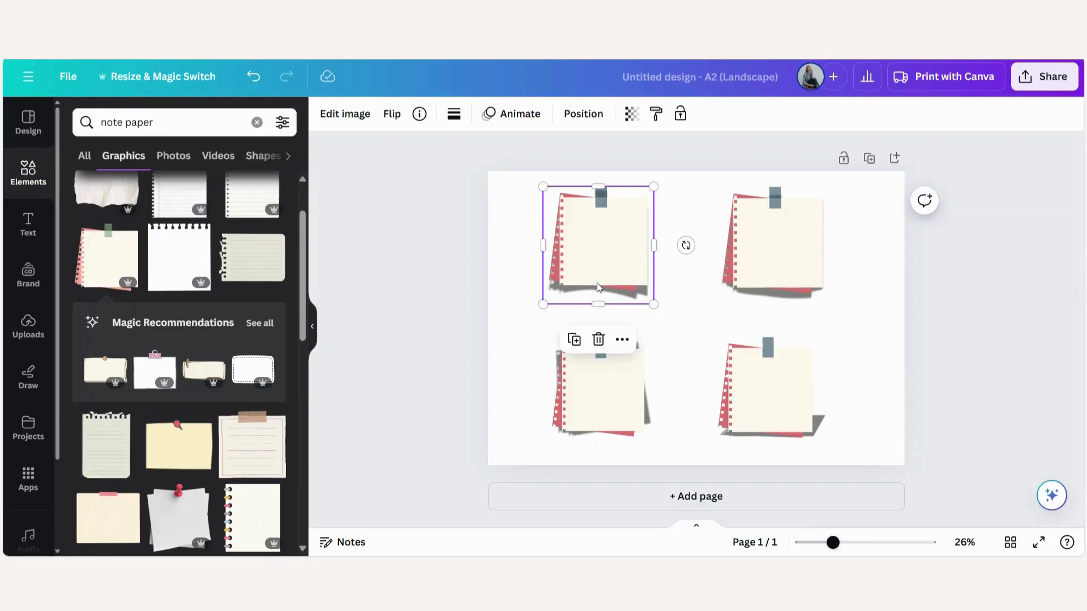
pyautogui.click(334, 115)
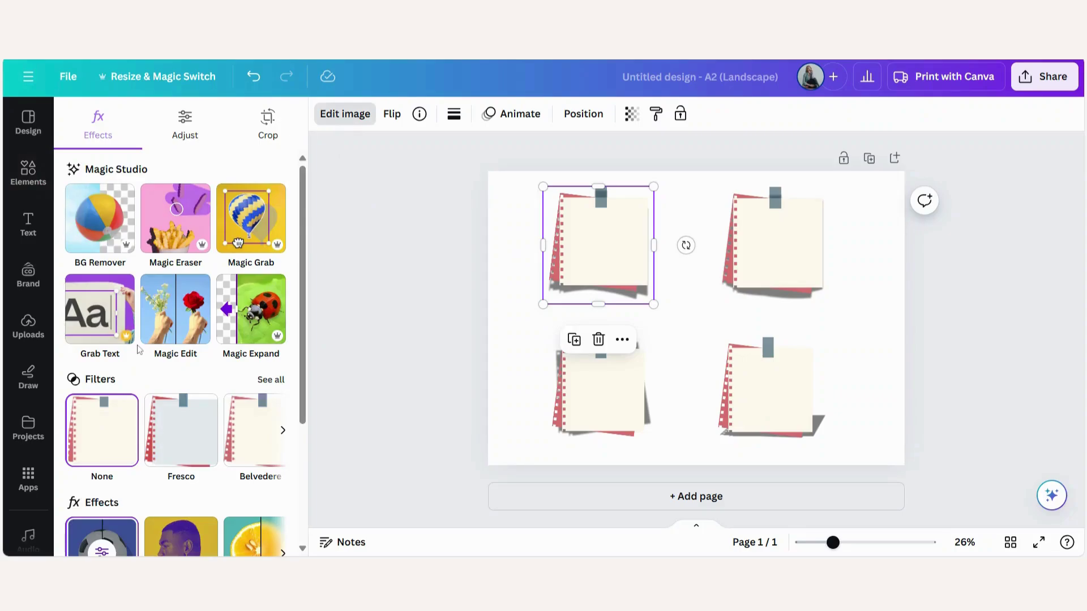
pyautogui.scroll(-3, 139, 349)
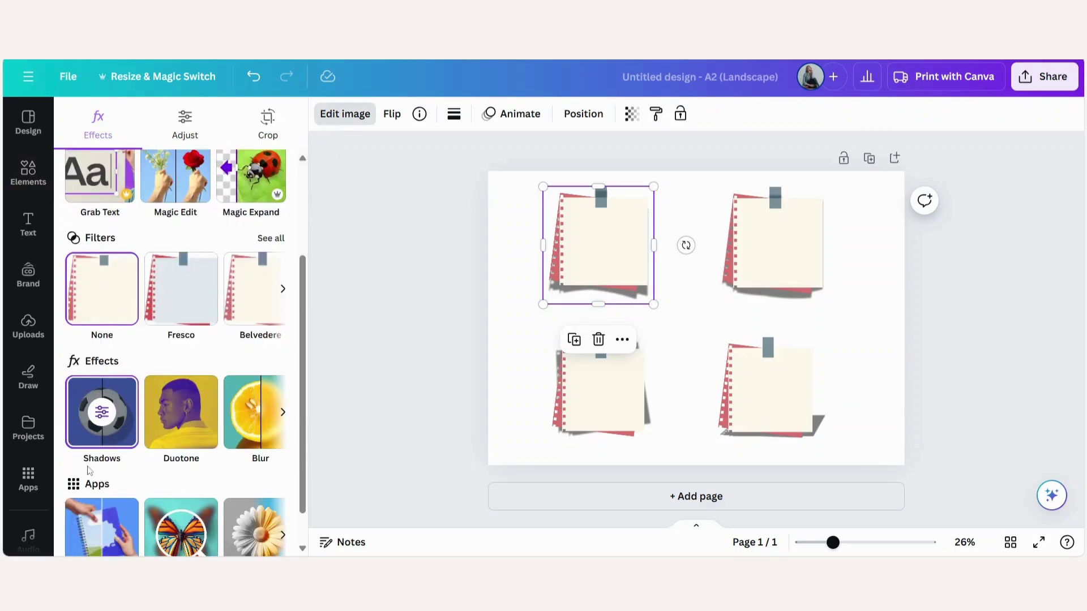
pyautogui.click(94, 465)
pyautogui.scroll(-4, 94, 464)
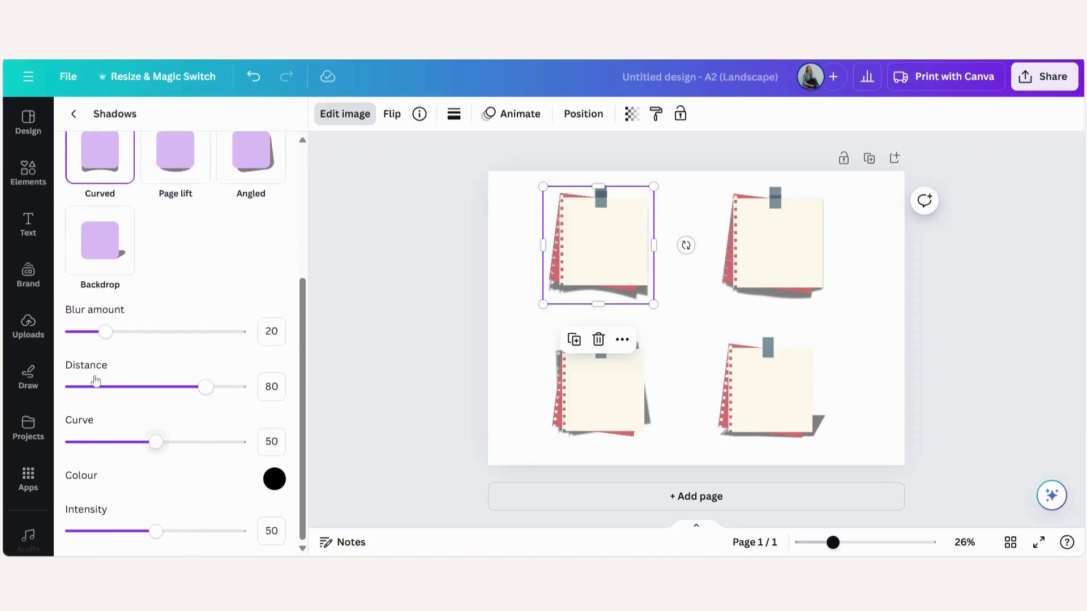
# Set the curved shadow to blur 16, distance 87 and curve 62.
pyautogui.moveTo(106, 333)
pyautogui.mouseDown()
pyautogui.moveTo(60, 331)
pyautogui.moveTo(100, 332)
pyautogui.mouseUp()
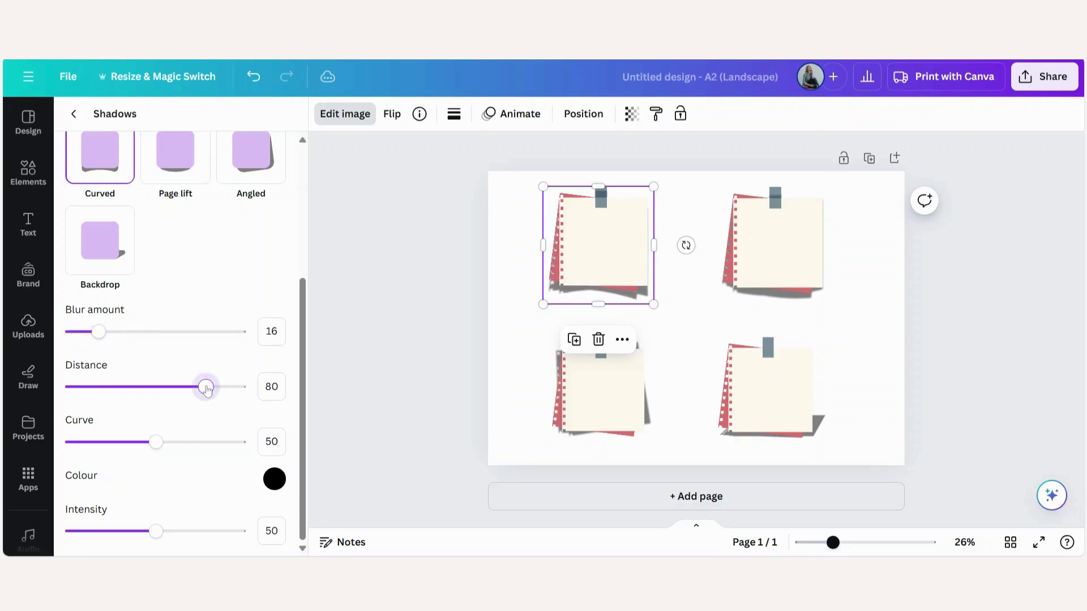
pyautogui.moveTo(206, 387); pyautogui.dragTo(154, 386)
pyautogui.moveTo(249, 388); pyautogui.dragTo(217, 389)
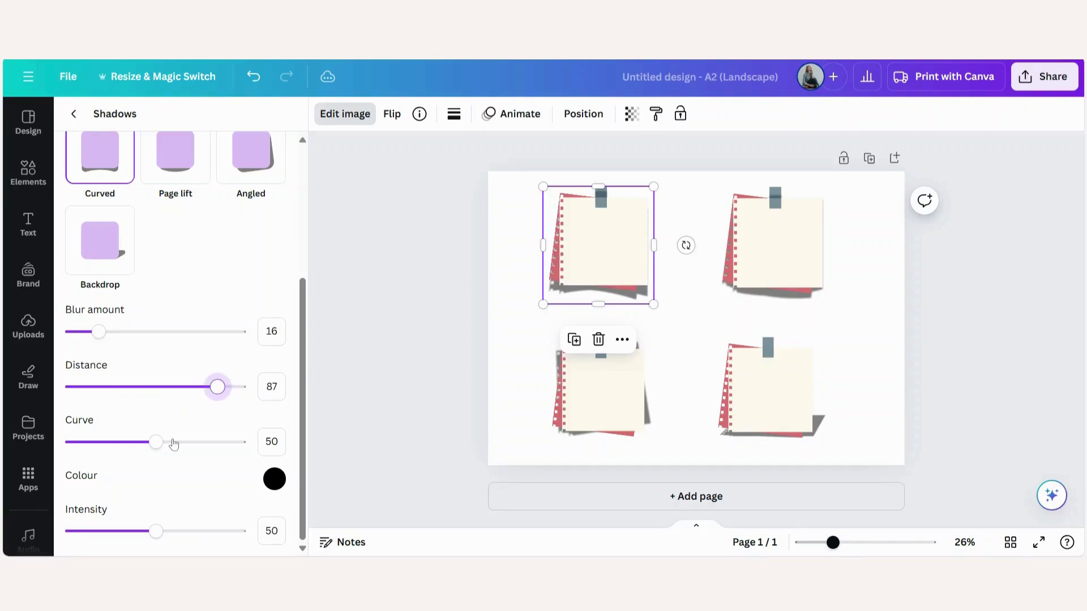
pyautogui.moveTo(156, 442)
pyautogui.mouseDown()
pyautogui.moveTo(67, 442)
pyautogui.moveTo(240, 444)
pyautogui.moveTo(177, 443)
pyautogui.mouseUp()
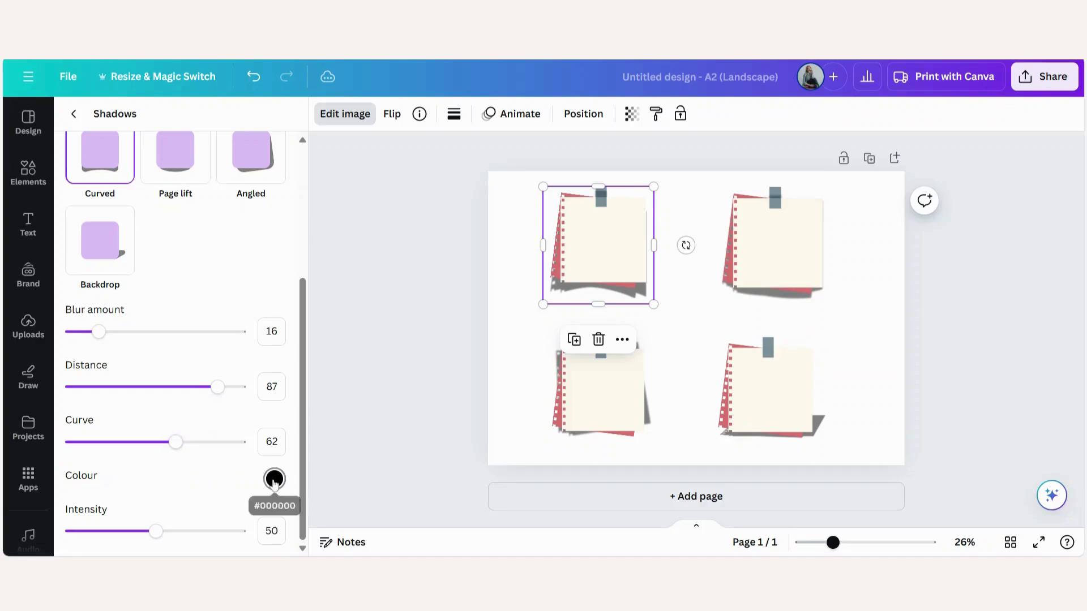
# Change the top-left note's shadow colour to grey #9A9898 with intensity 42.
pyautogui.click(274, 480)
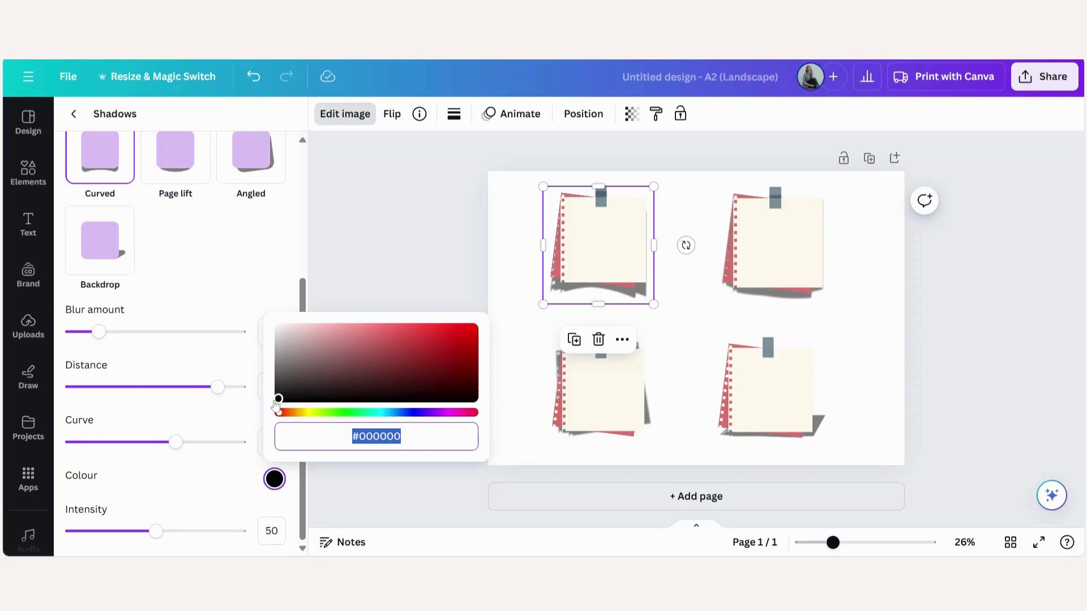
pyautogui.click(278, 354)
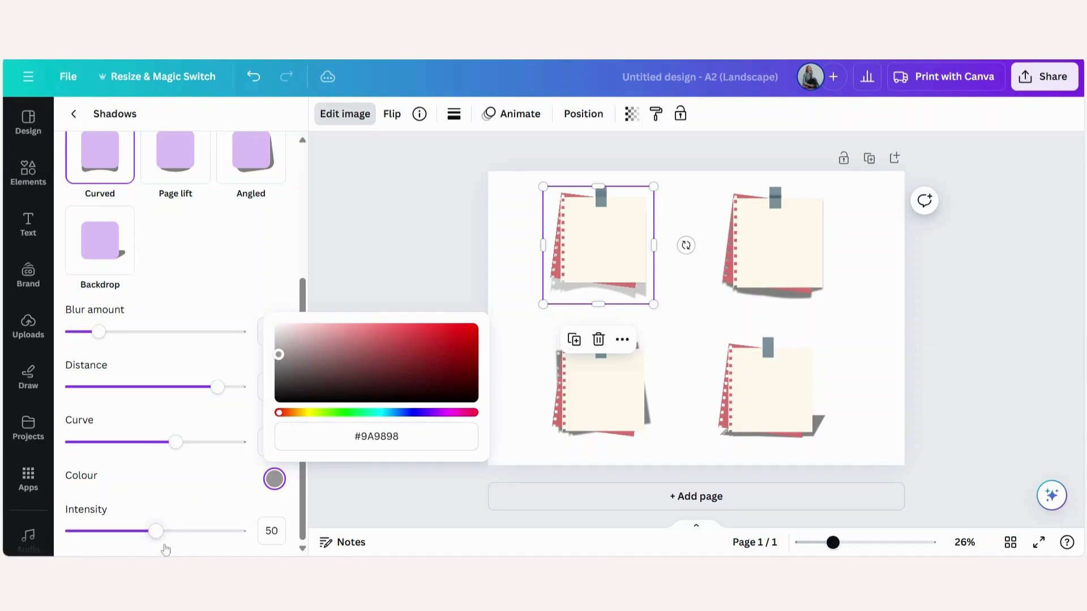
pyautogui.moveTo(156, 531)
pyautogui.mouseDown()
pyautogui.moveTo(90, 530)
pyautogui.moveTo(227, 522)
pyautogui.moveTo(134, 531)
pyautogui.moveTo(176, 533)
pyautogui.mouseUp()
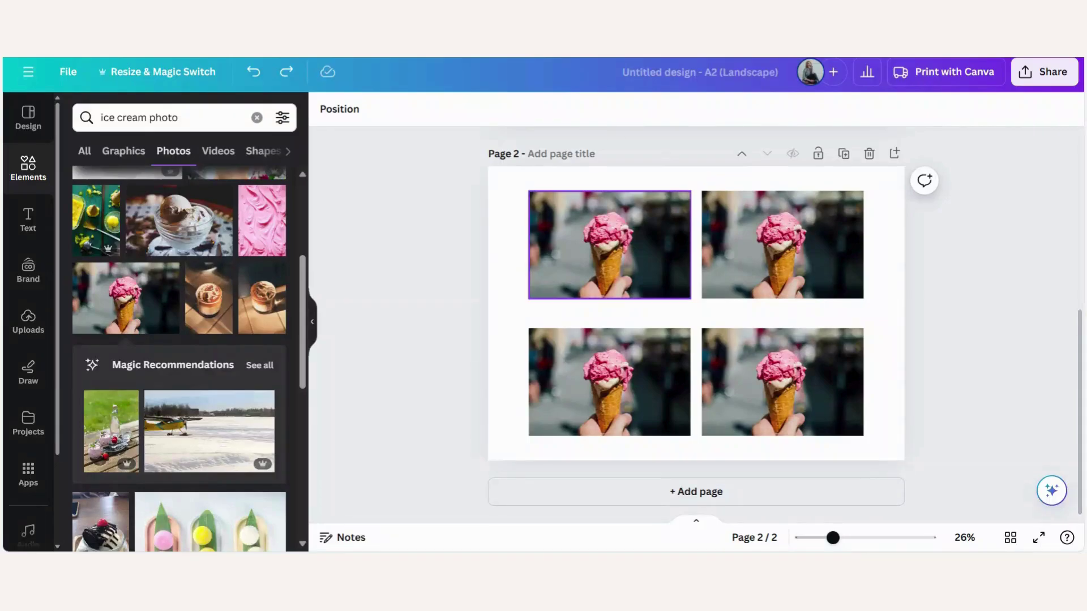
# Give the top-left ice-cream photo a Curved shadow.
pyautogui.click(666, 213)
pyautogui.click(344, 107)
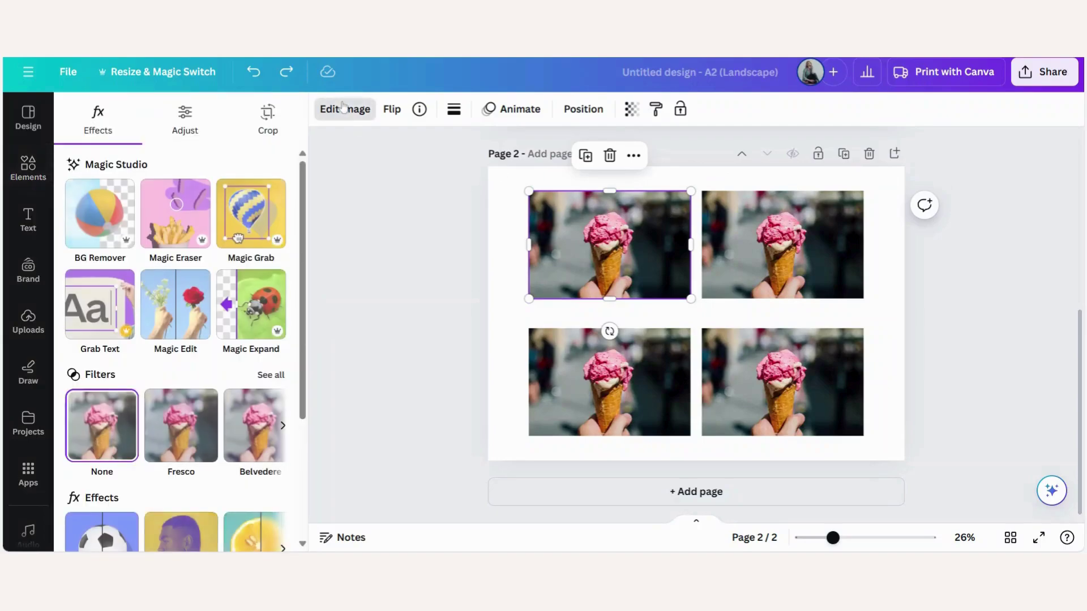
pyautogui.scroll(-3, 107, 422)
pyautogui.click(108, 417)
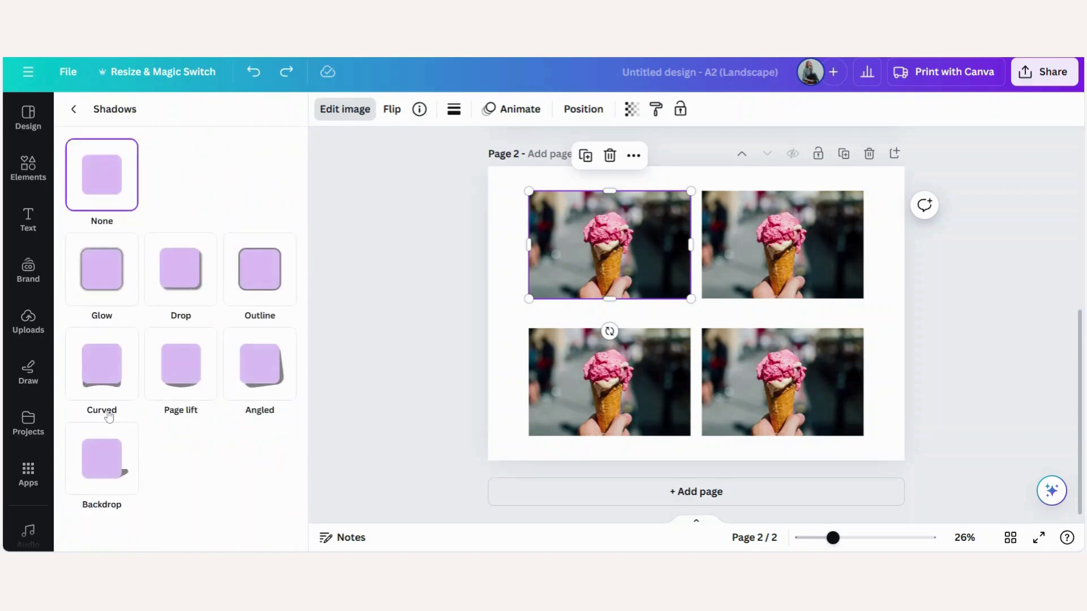
pyautogui.click(103, 384)
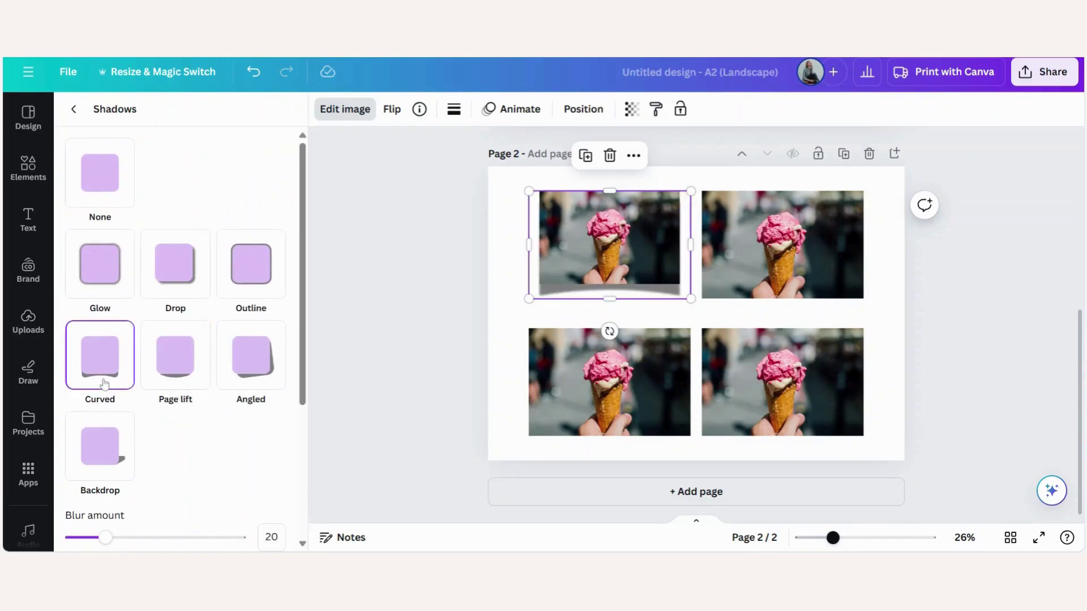
# Apply Page lift, Angled and Backdrop shadows to the top-right, bottom-left and bottom-right photos.
pyautogui.click(791, 259)
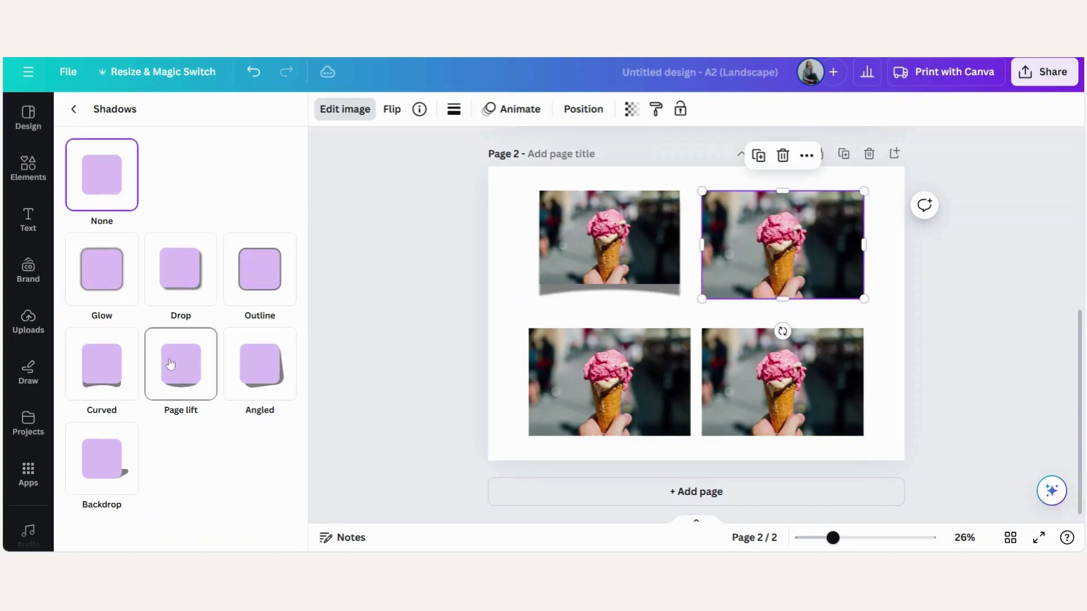
pyautogui.click(171, 364)
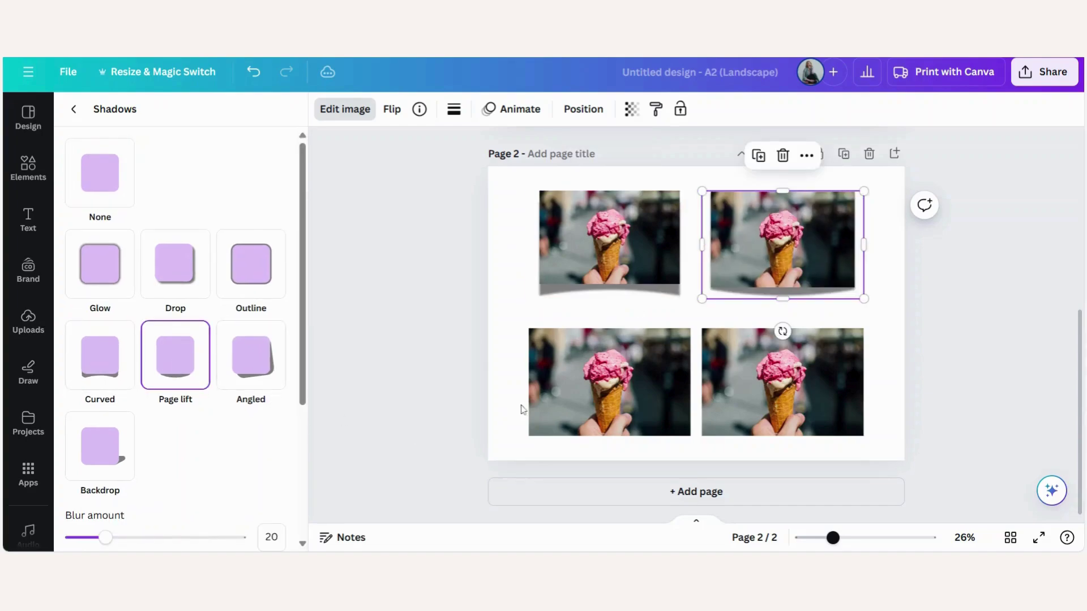
pyautogui.click(554, 409)
pyautogui.click(272, 381)
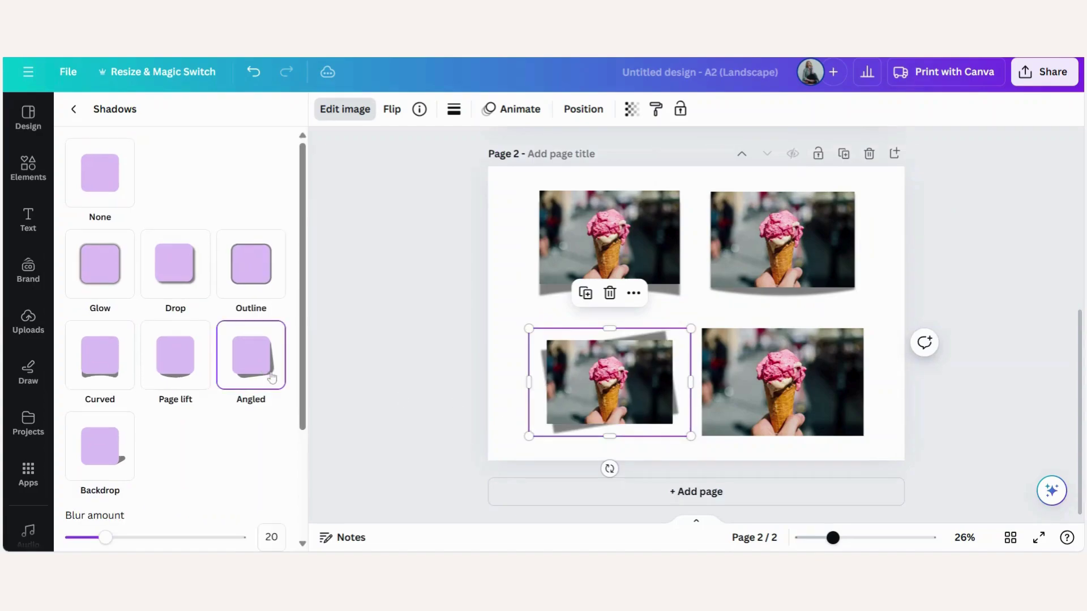
pyautogui.click(765, 423)
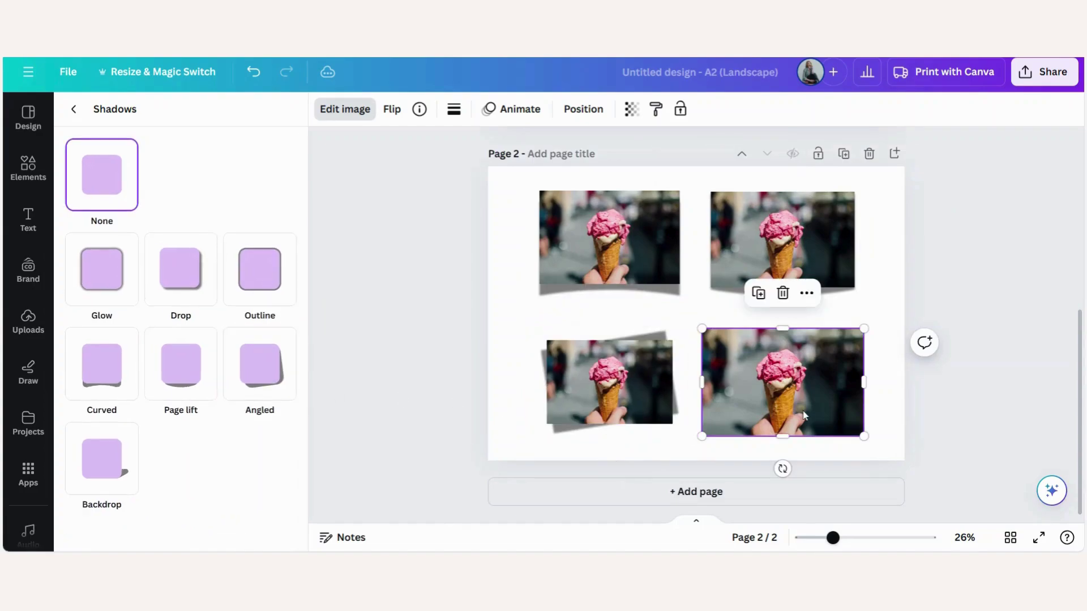
pyautogui.click(92, 476)
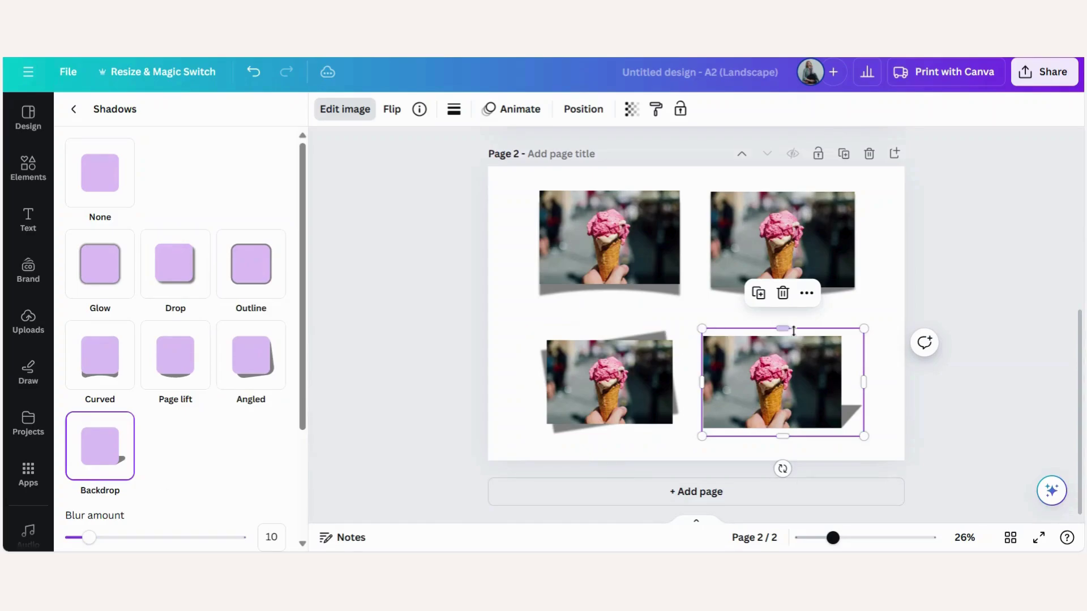
pyautogui.press('Escape')
pyautogui.click(991, 274)
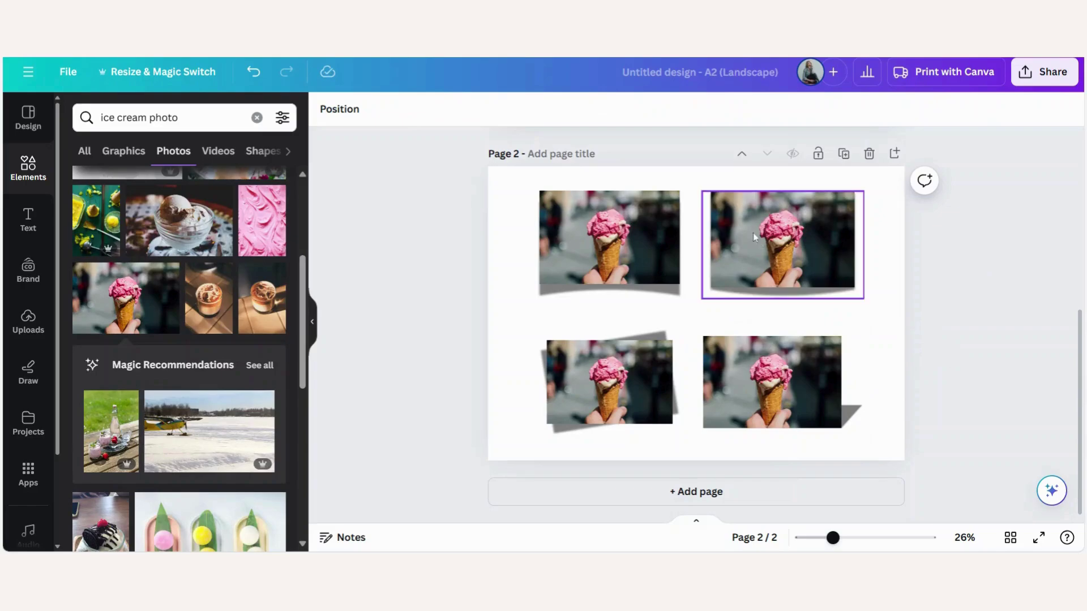